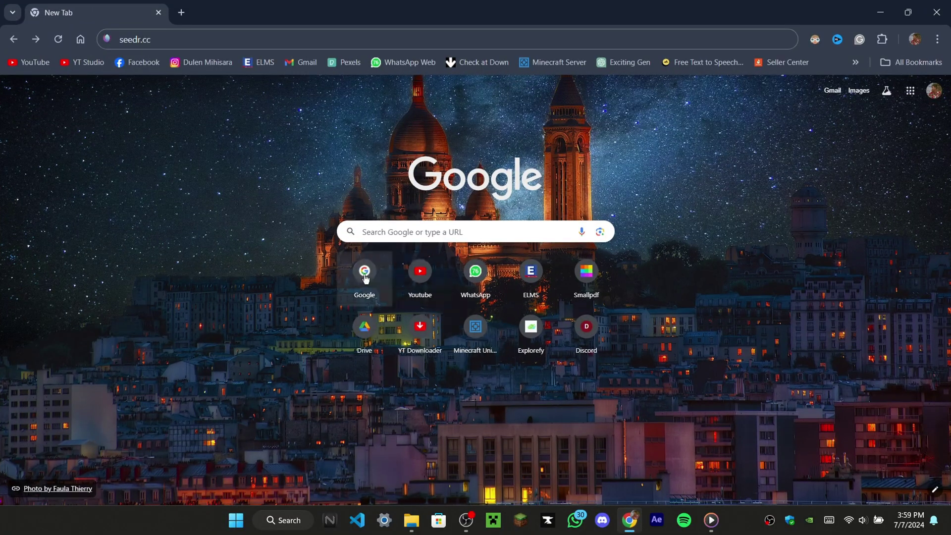
# Load the seedr.cc website from the address bar
pyautogui.click(400, 41)
pyautogui.write('seedr')
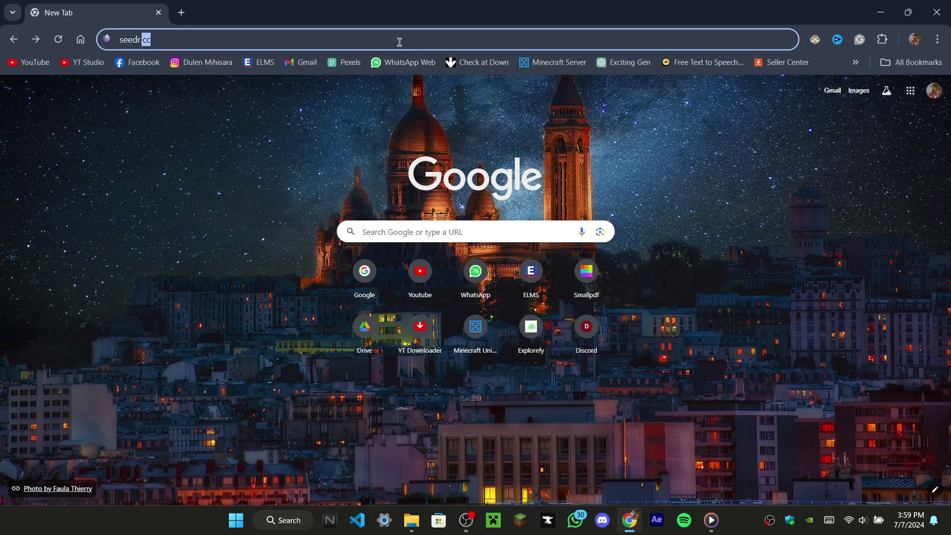
pyautogui.hotkey('ctrl', 'a')
pyautogui.click(158, 42)
pyautogui.press('Return')
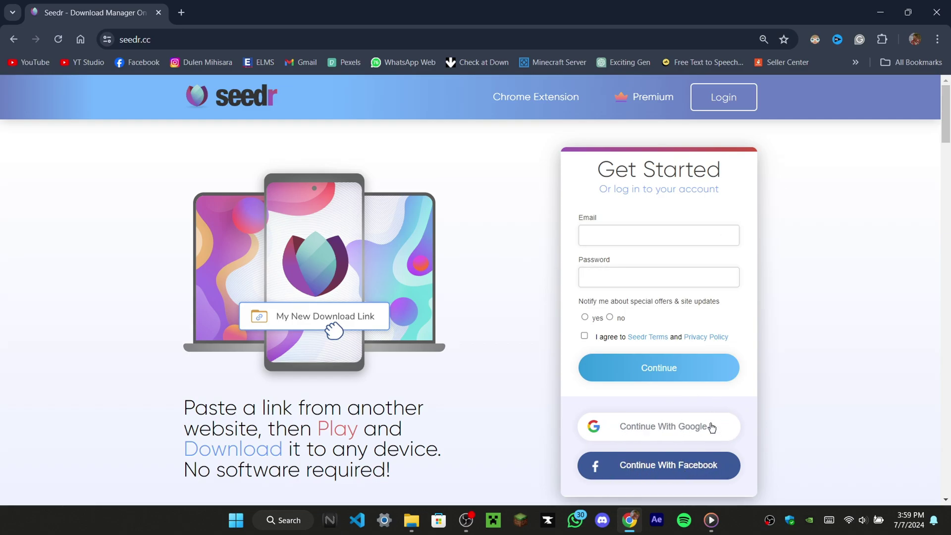
# Sign in to Seedr with the Google account and confirm
pyautogui.click(656, 434)
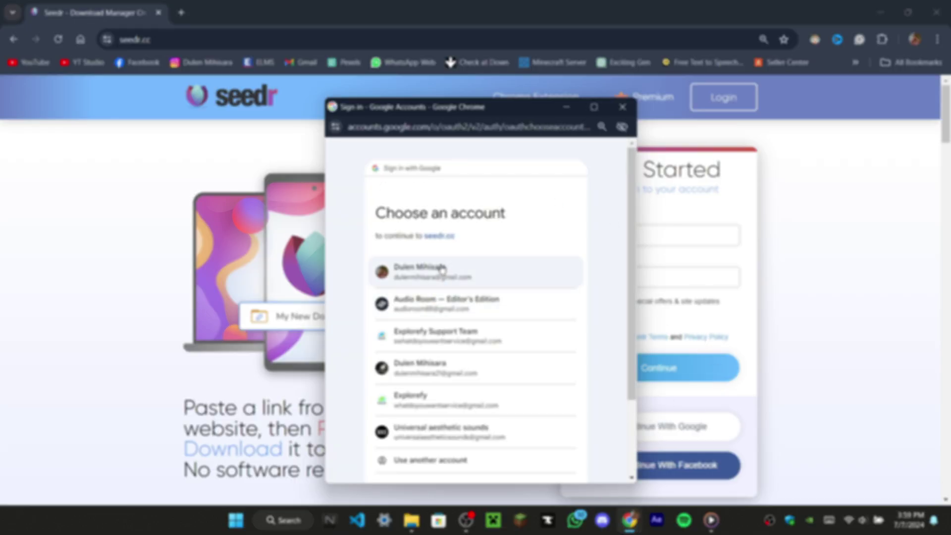
pyautogui.click(439, 271)
pyautogui.click(531, 398)
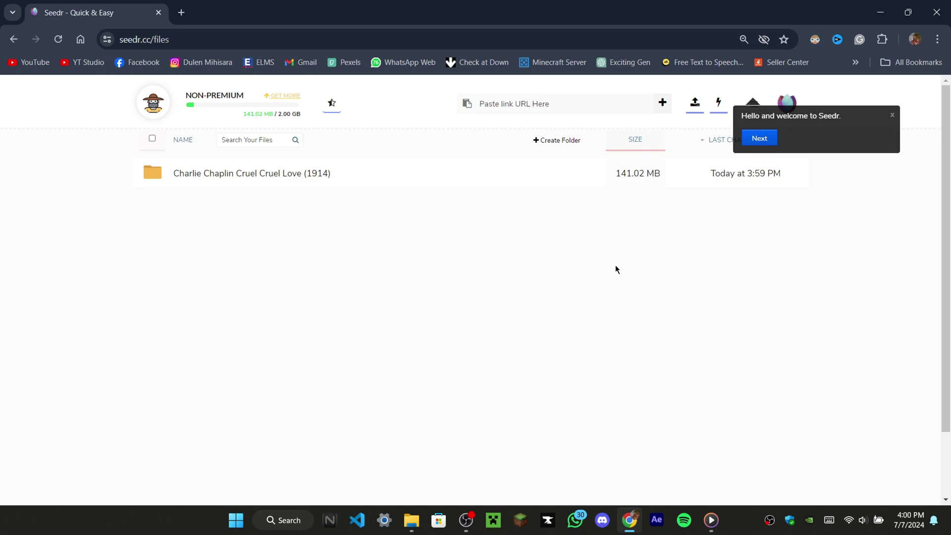
# Close the welcome tip, then delete the 141.02 MB 'Charlie Chaplin Cruel Cruel Love (1914)' folder
pyautogui.moveTo(606, 172)
pyautogui.click(893, 119)
pyautogui.moveTo(611, 183)
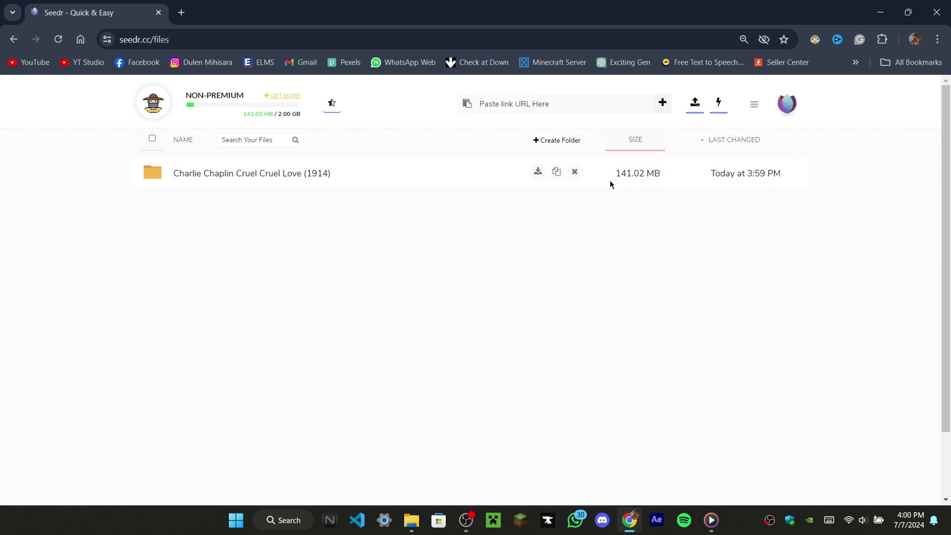
pyautogui.click(575, 173)
pyautogui.click(541, 120)
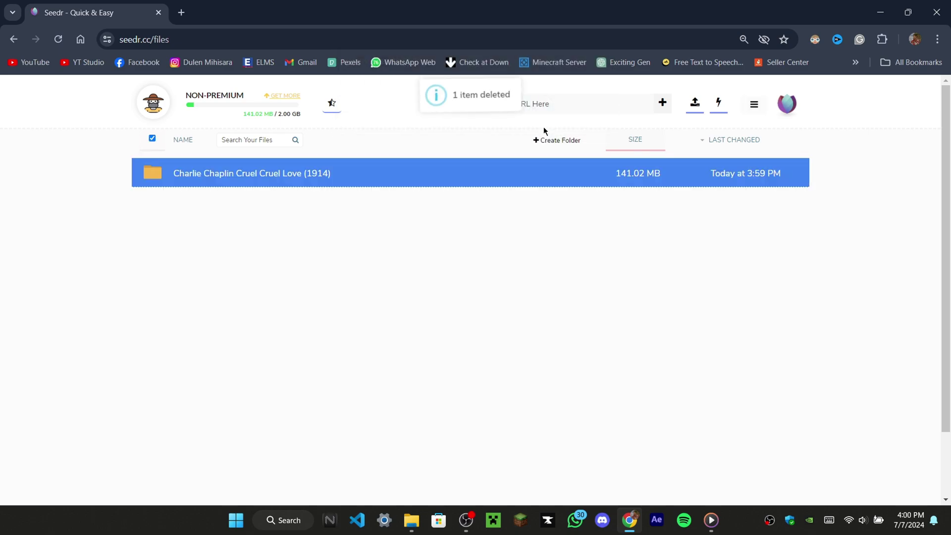
# Paste the copied yts.mx Iron Man 3 link and show its torrent results
pyautogui.click(565, 110)
pyautogui.press('super+v')
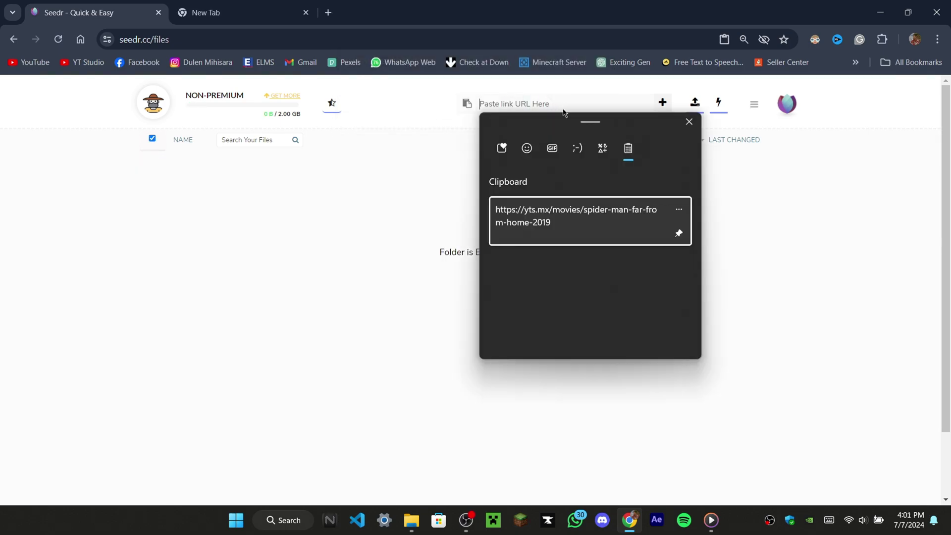
pyautogui.click(579, 224)
pyautogui.click(601, 104)
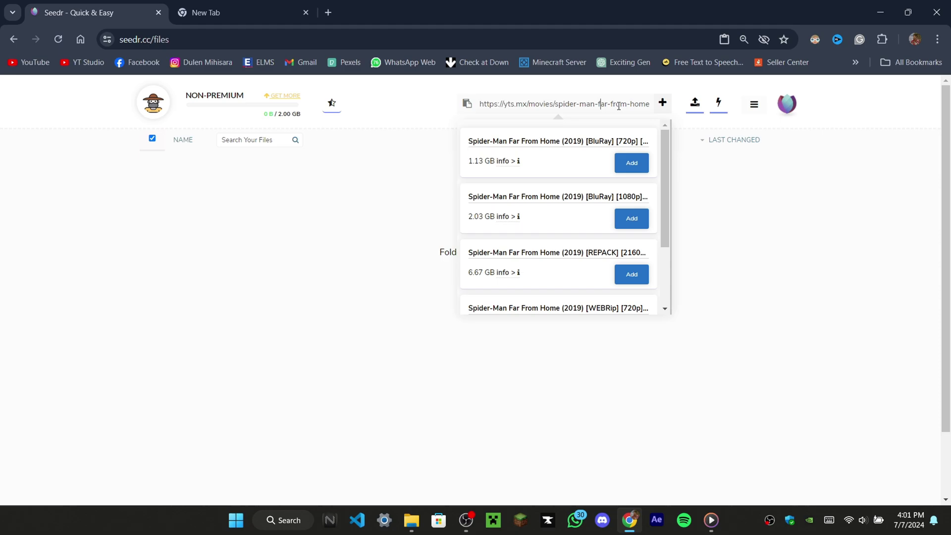
# Upload the Iron Man 3 (2013) torrent file from the Downloads folder
pyautogui.click(695, 102)
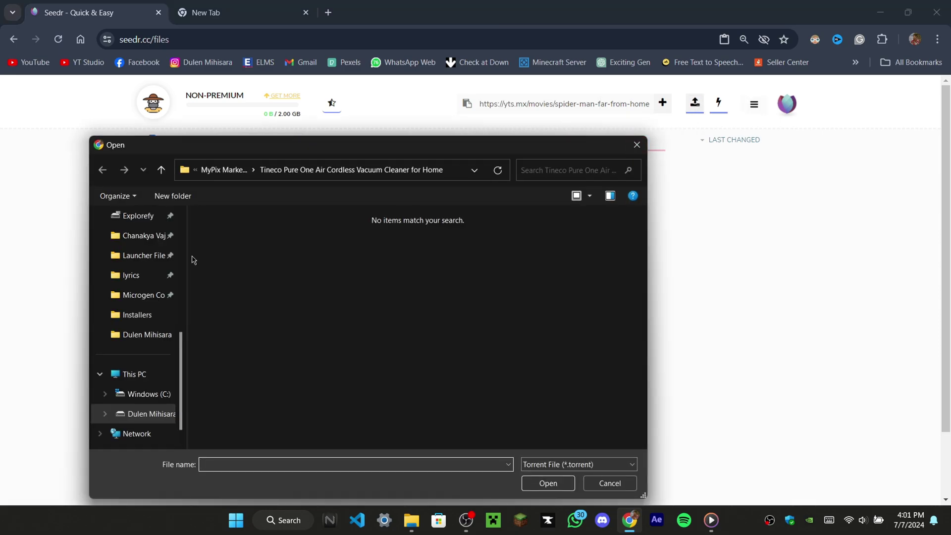
pyautogui.click(141, 318)
pyautogui.doubleClick(517, 278)
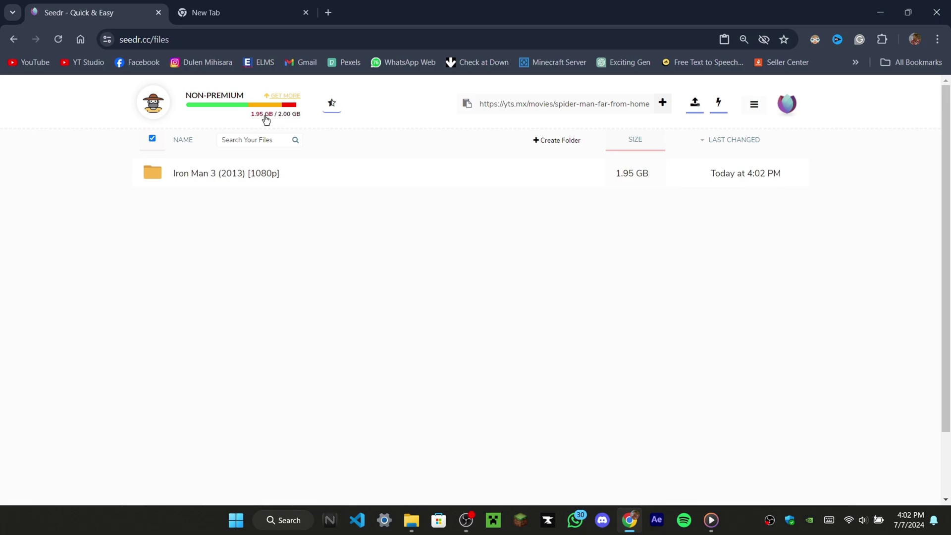
# Look over the premium storage plans, then close them
pyautogui.click(285, 100)
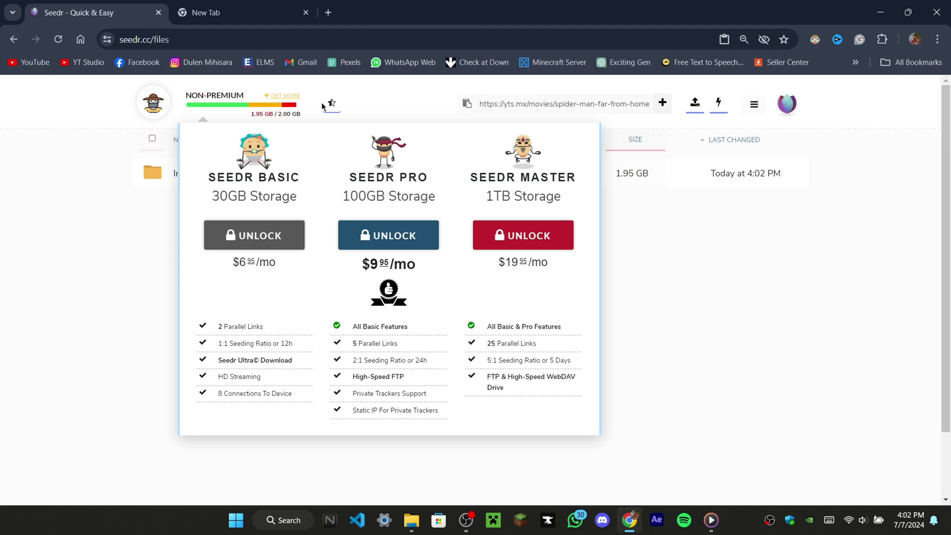
pyautogui.click(358, 93)
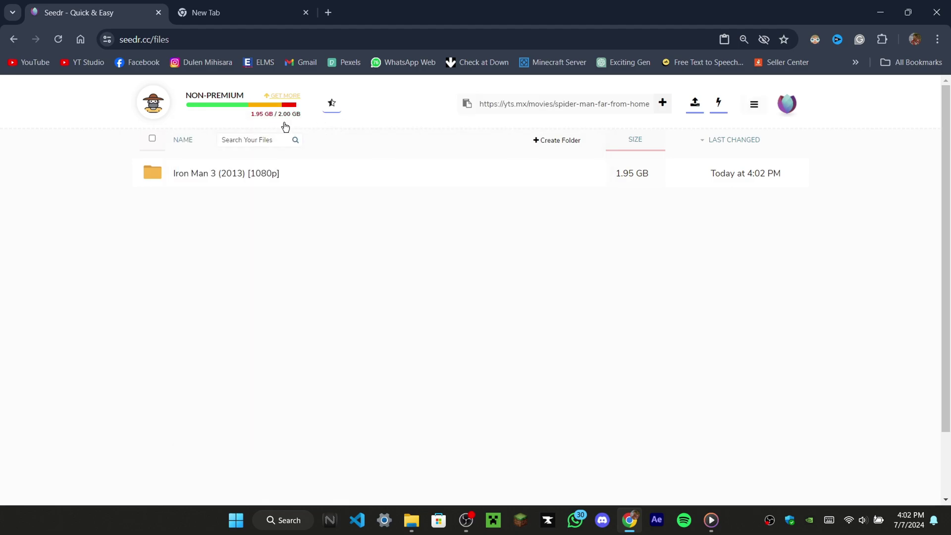
pyautogui.moveTo(526, 183)
# Go to the Invite For Space page and scroll down to the share cards
pyautogui.click(754, 111)
pyautogui.click(718, 172)
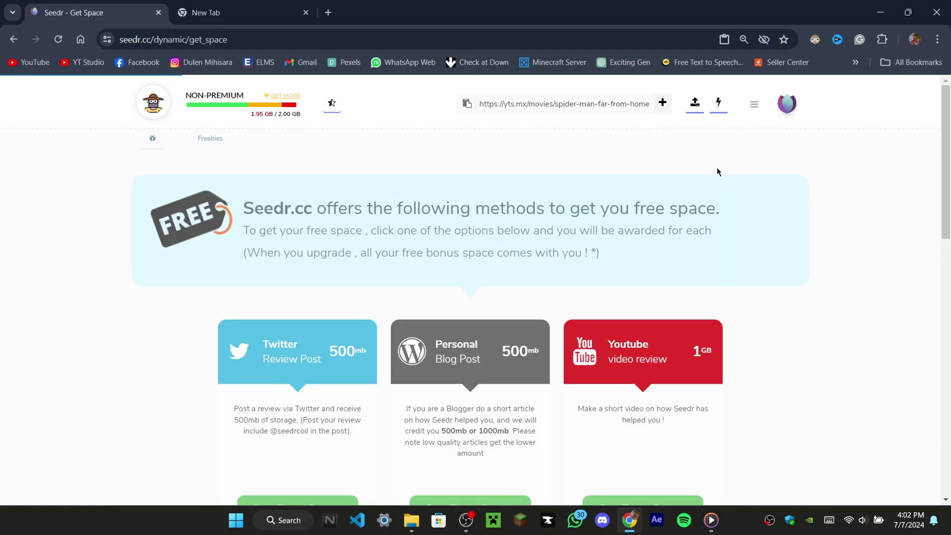
pyautogui.scroll(-2, 718, 242)
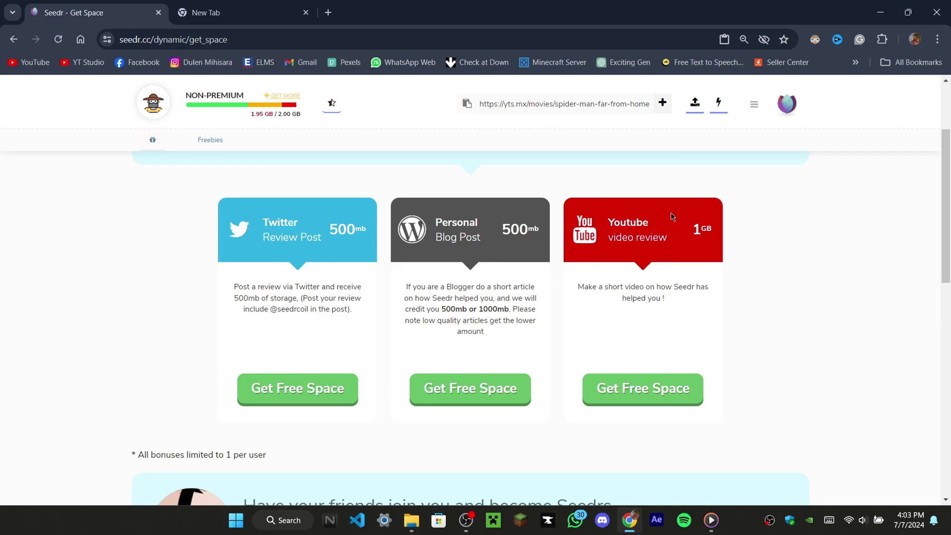
pyautogui.scroll(-1, 664, 233)
pyautogui.scroll(1, 675, 251)
pyautogui.scroll(-10, 300, 328)
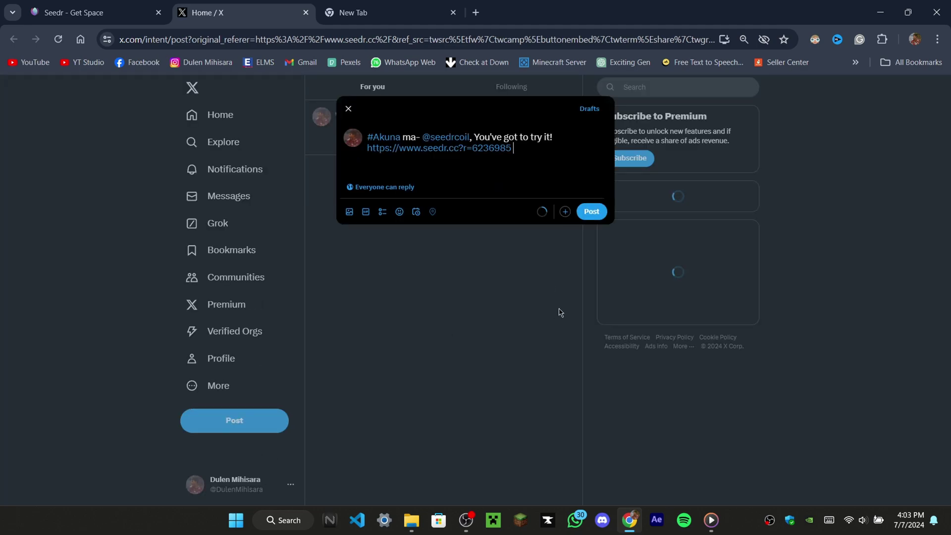
pyautogui.click(590, 213)
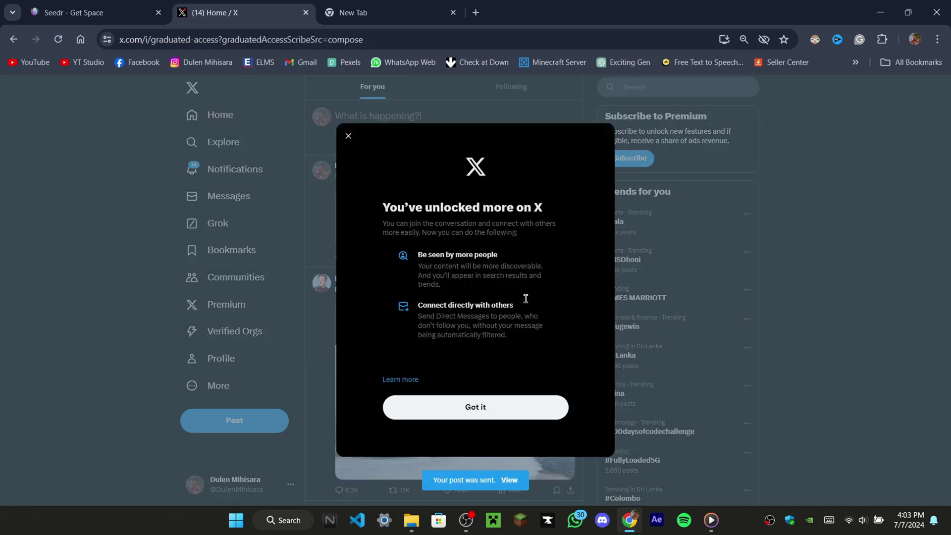
pyautogui.click(73, 5)
pyautogui.scroll(10, 414, 232)
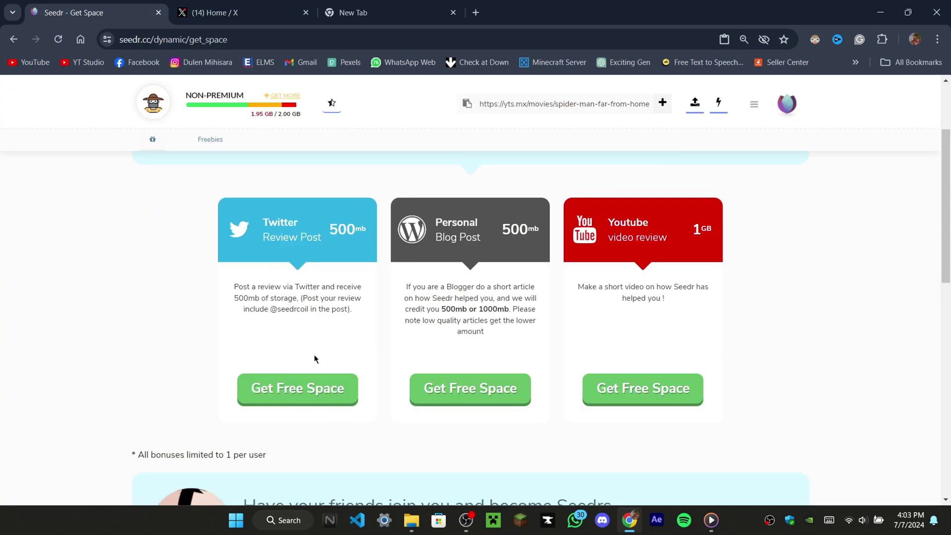
# Claim the 500 MB Twitter bonus using the X handle copied from the profile URL
pyautogui.click(312, 386)
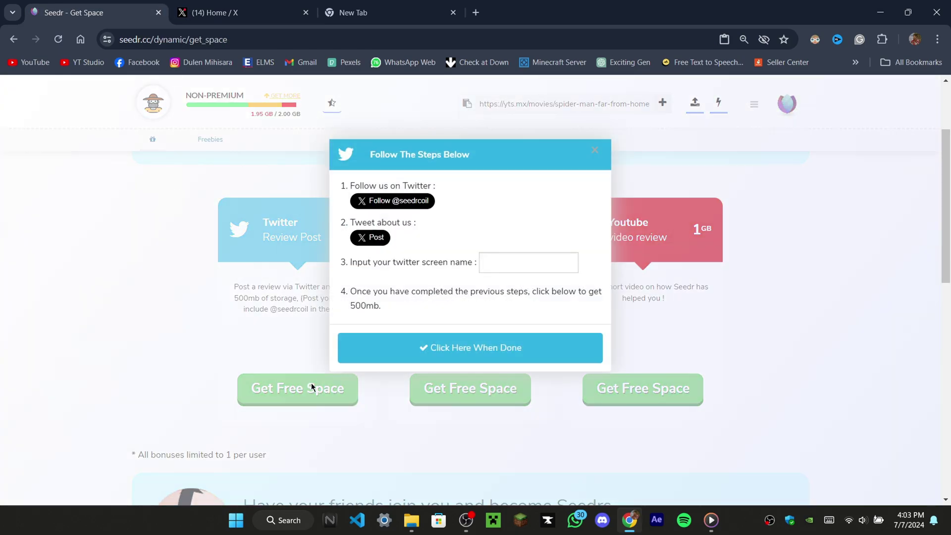
pyautogui.click(495, 261)
pyautogui.click(279, 18)
pyautogui.moveTo(250, 39); pyautogui.dragTo(176, 41)
pyautogui.hotkey('ctrl', 'c')
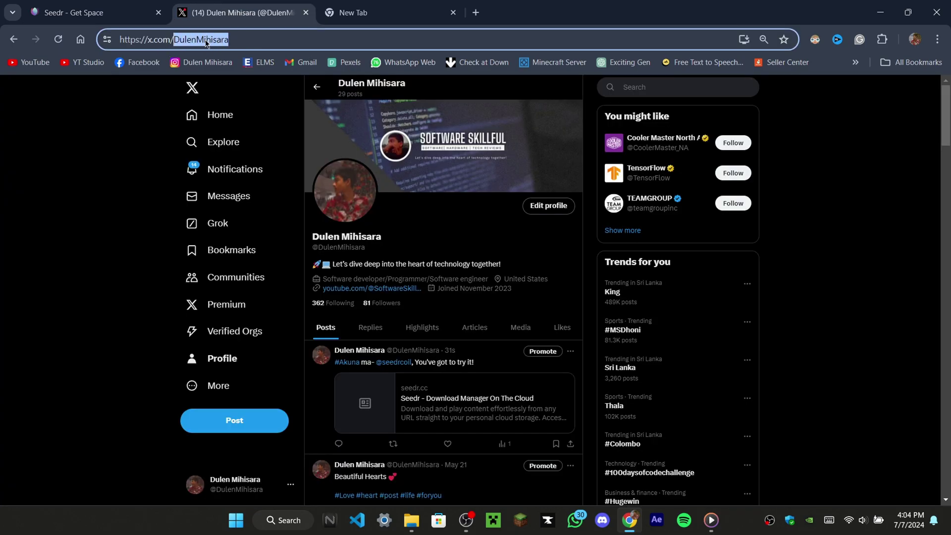
pyautogui.click(99, 7)
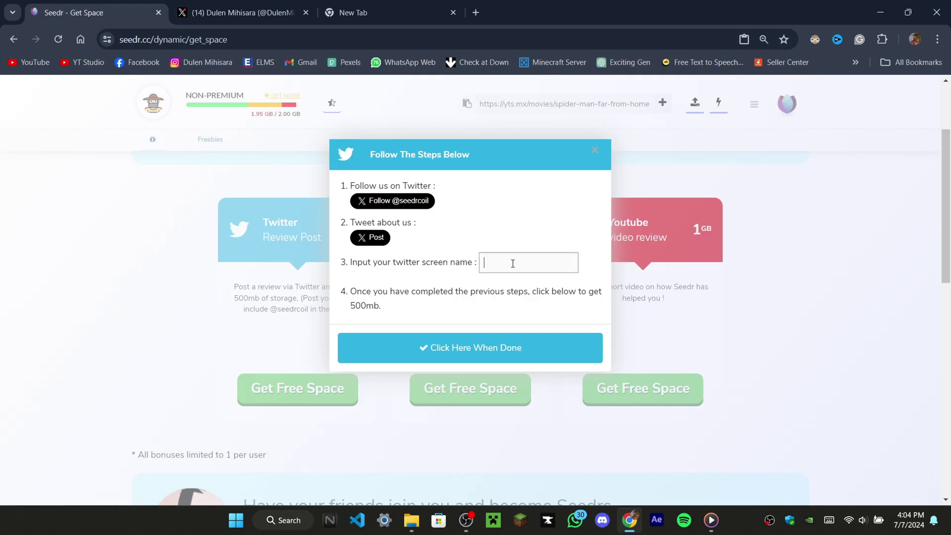
pyautogui.hotkey('ctrl', 'v')
pyautogui.click(501, 347)
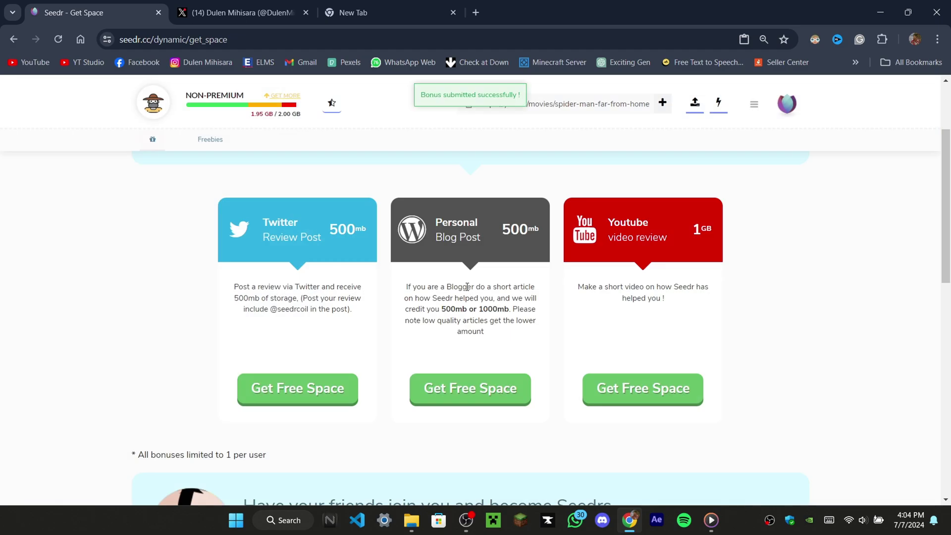
# Reload Get Space to see storage at 2.50 GB, then go back to seedr.cc/files
pyautogui.click(58, 39)
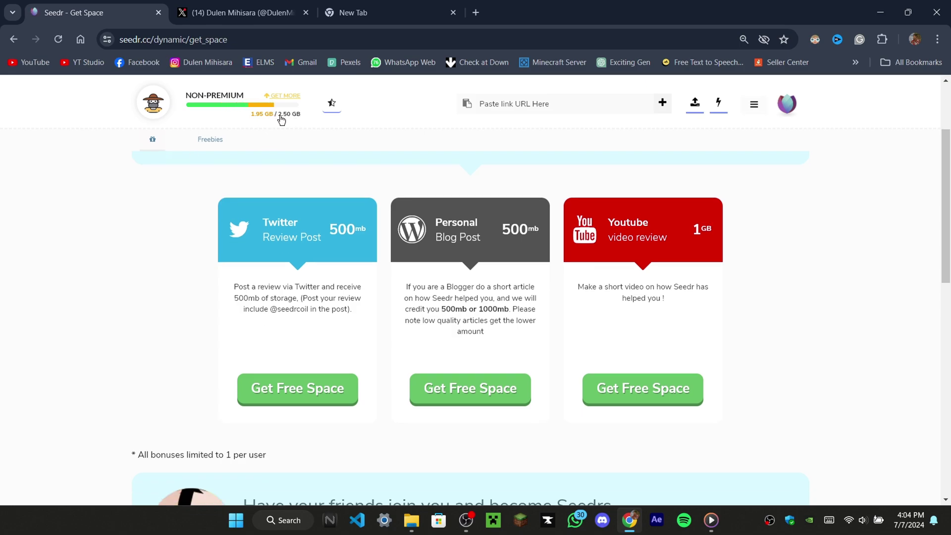
pyautogui.scroll(3, 317, 329)
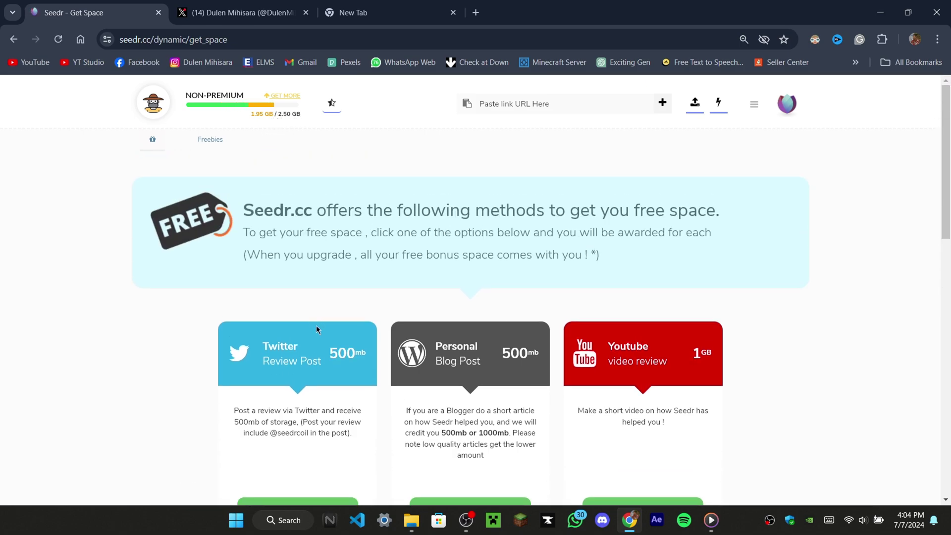
pyautogui.scroll(-4, 318, 330)
pyautogui.scroll(4, 261, 320)
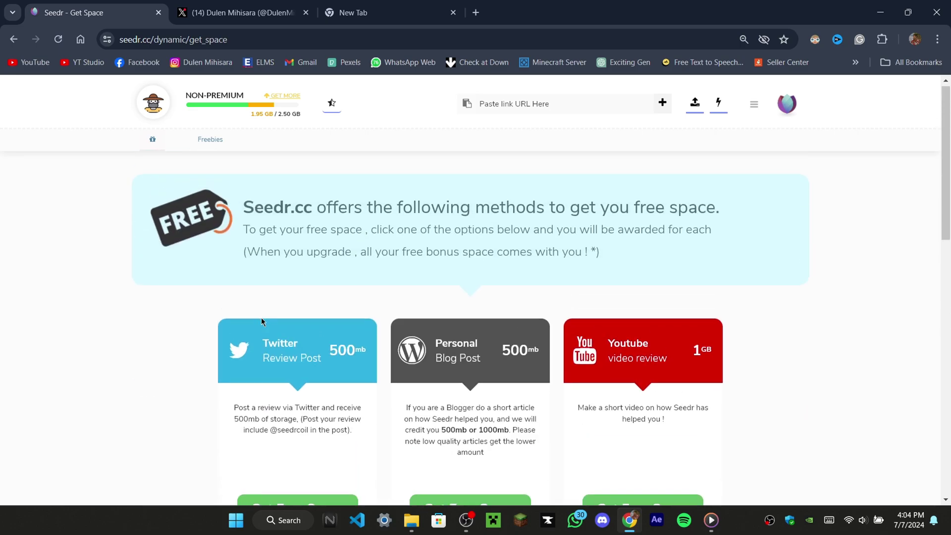
pyautogui.scroll(-3, 435, 369)
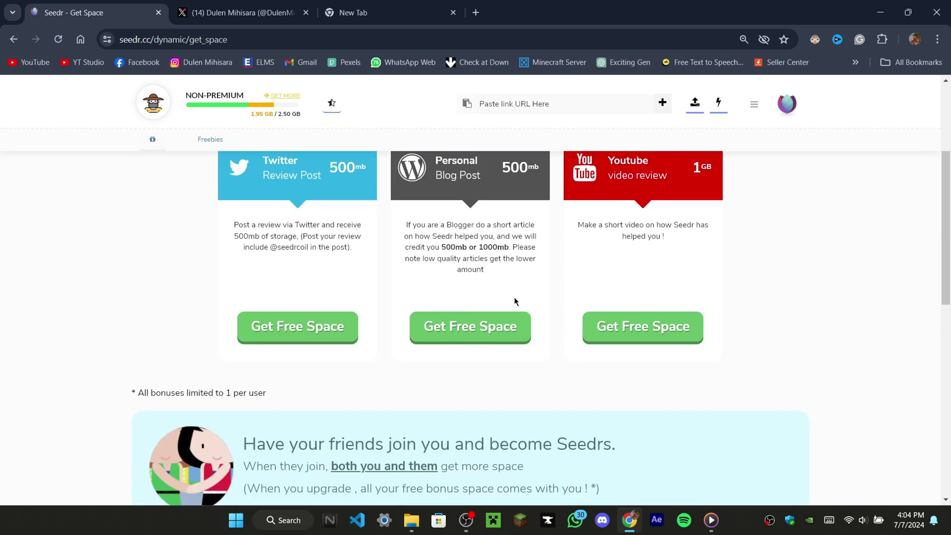
pyautogui.scroll(2, 750, 325)
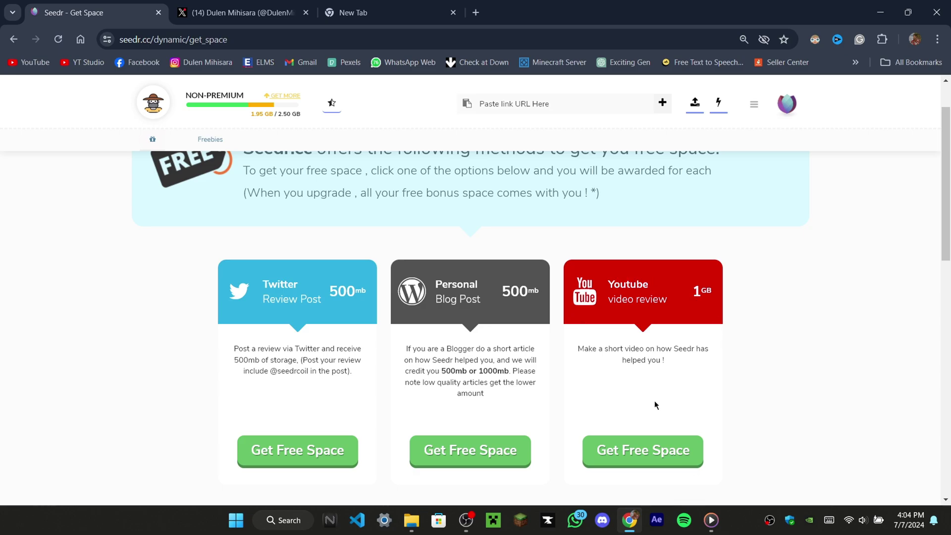
pyautogui.scroll(-5, 697, 397)
pyautogui.hotkey('alt', 'Left')
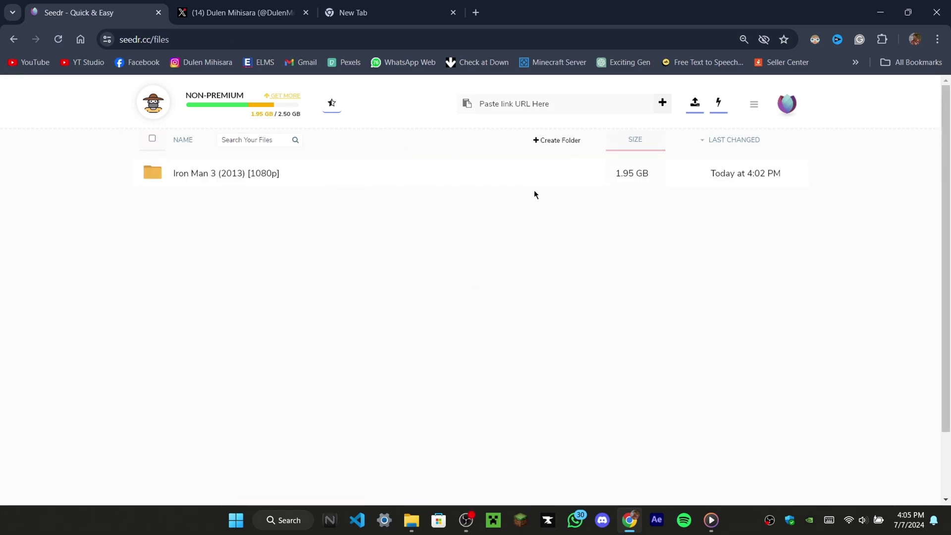
# Download the Iron Man 3 (2013) [1080p] folder as a zip into Downloads
pyautogui.click(538, 174)
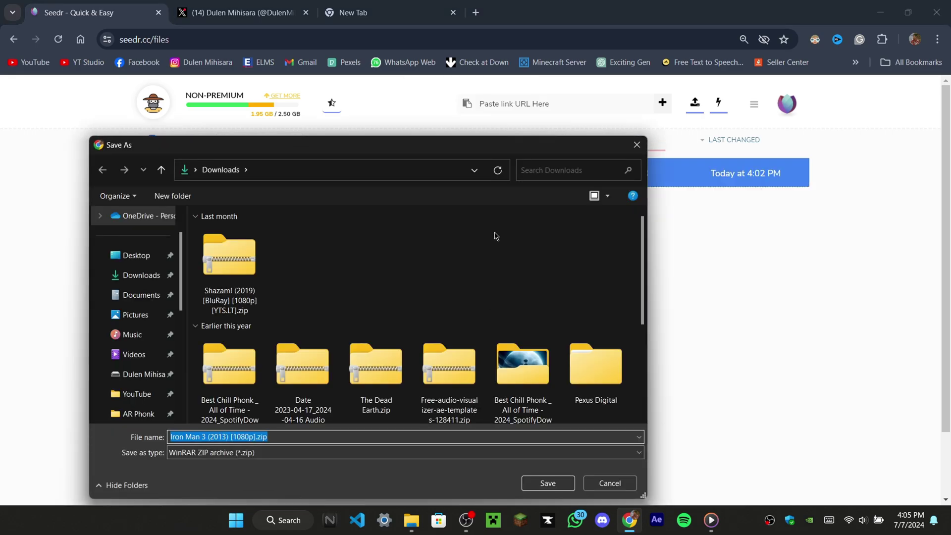
pyautogui.click(552, 486)
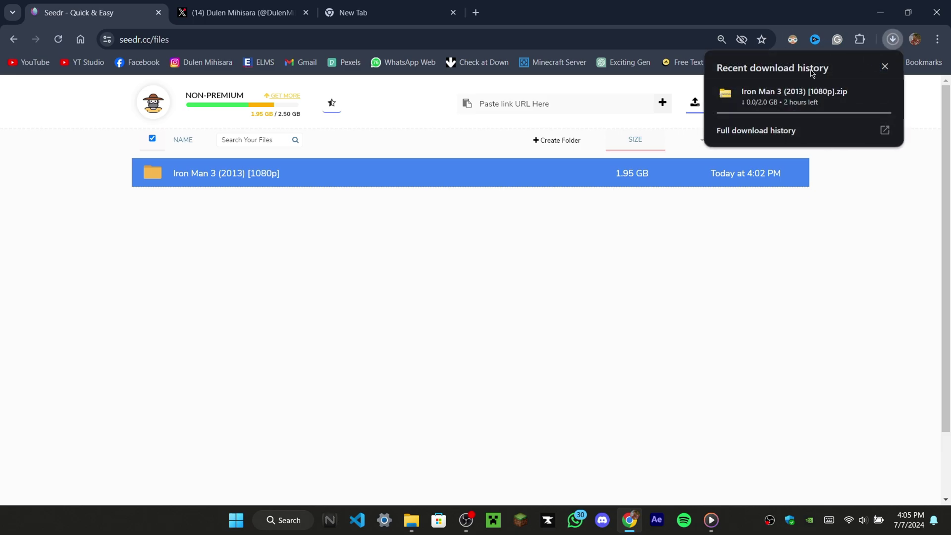
pyautogui.moveTo(873, 94)
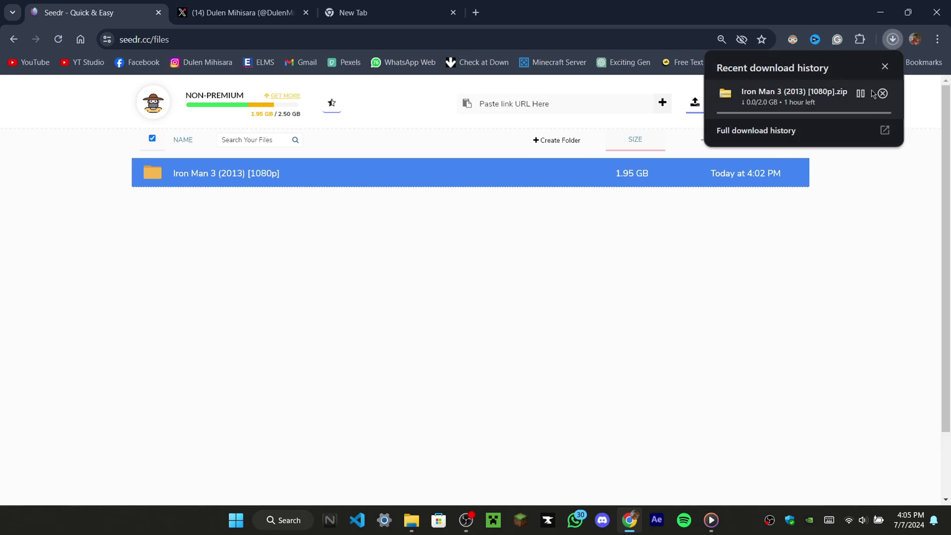